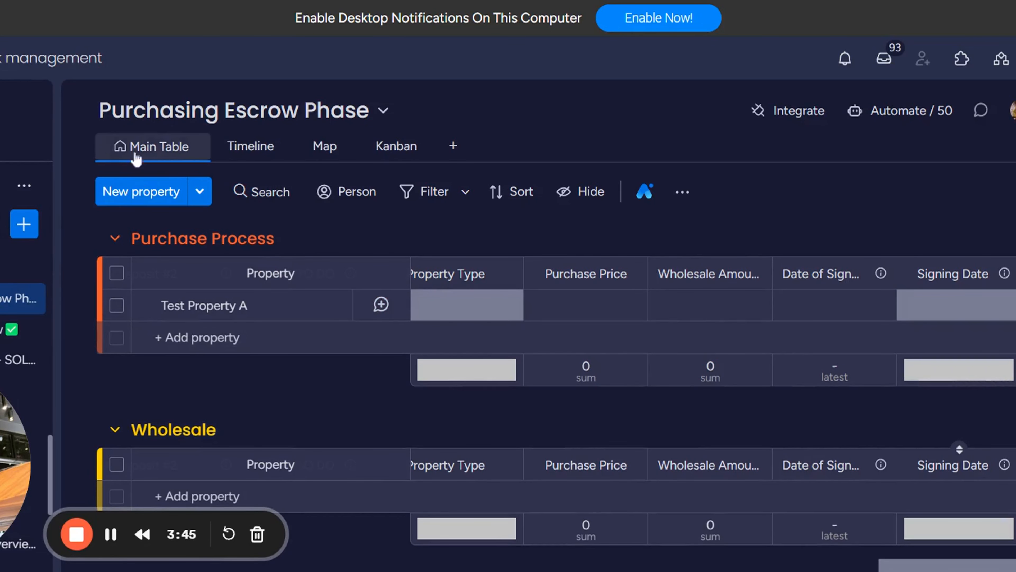
# Look over the Purchase Process, Wholesale and QC Review Contracts groups of the Purchasing Escrow Phase board.
pyautogui.scroll(-5, 141, 404)
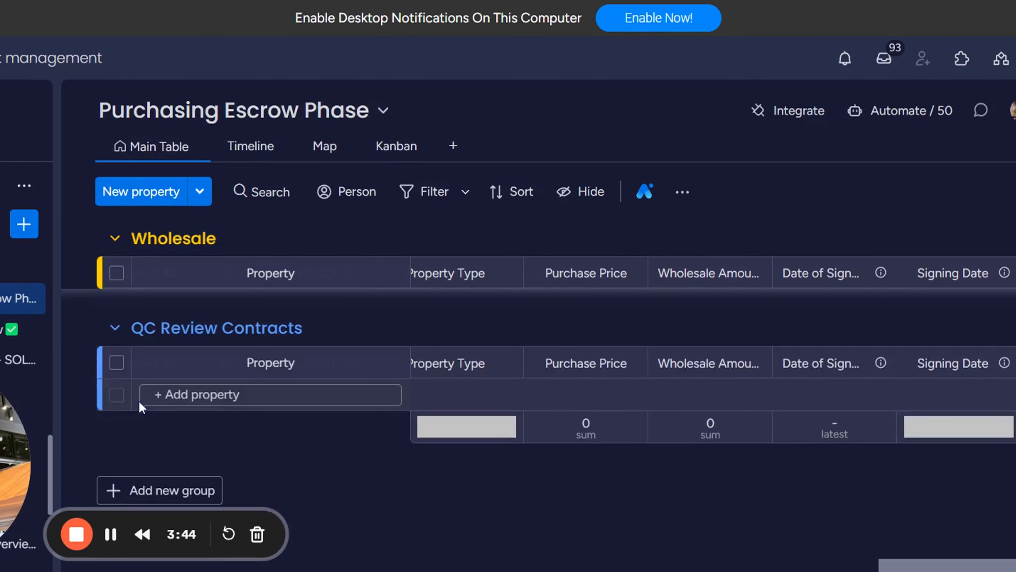
pyautogui.scroll(5, 140, 404)
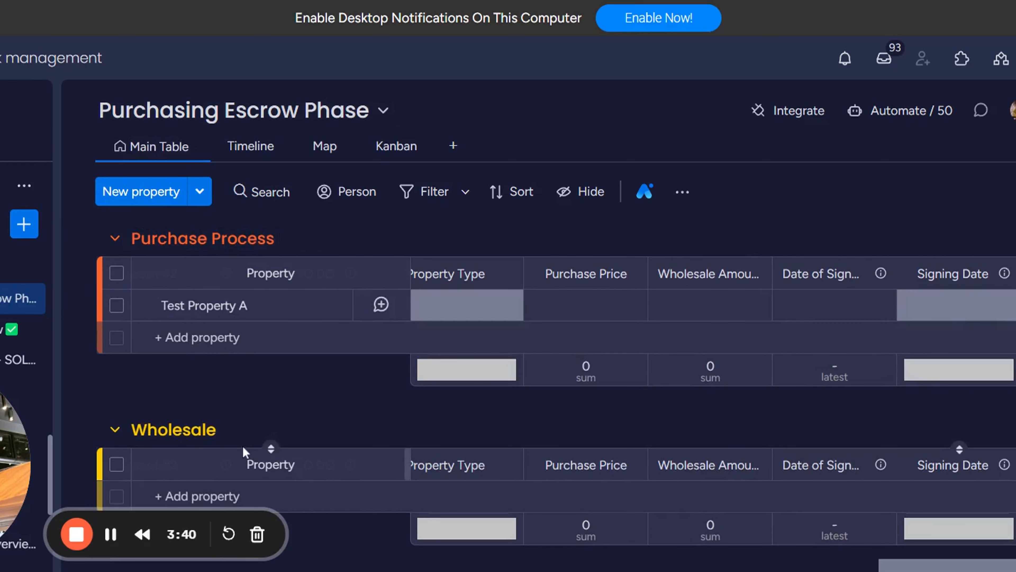
pyautogui.scroll(-5, 245, 452)
pyautogui.scroll(-2, 189, 421)
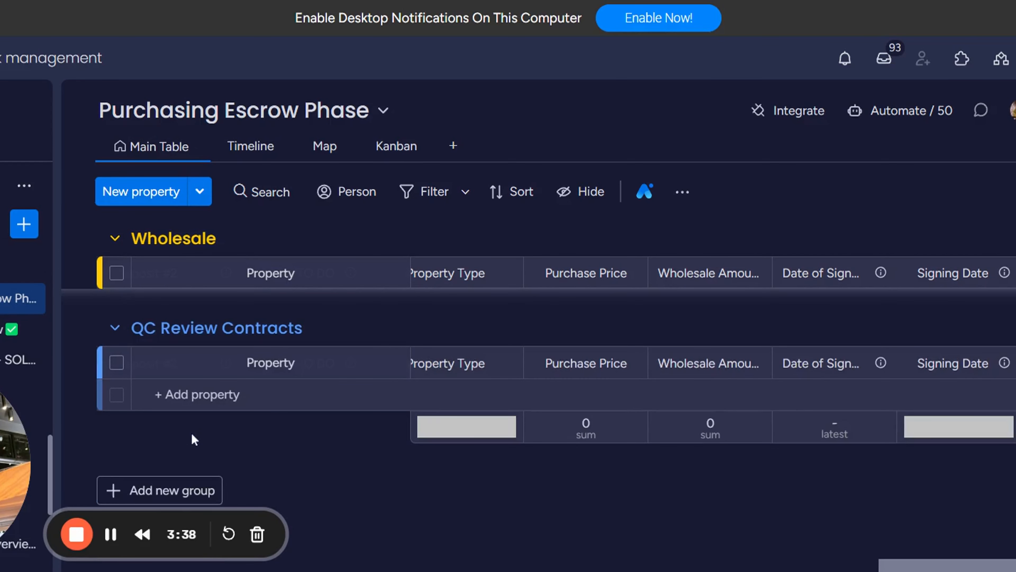
pyautogui.scroll(6, 194, 397)
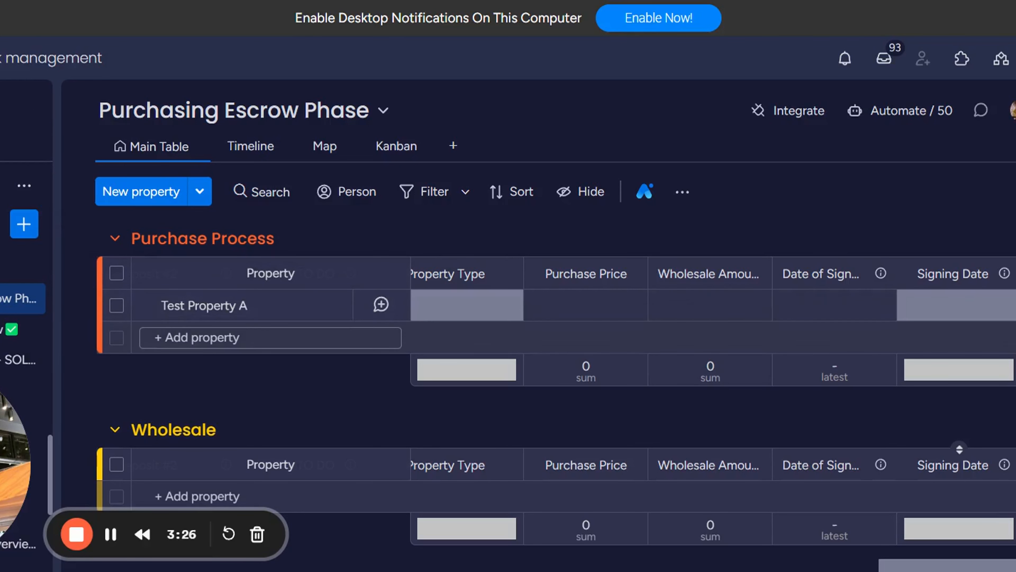
pyautogui.scroll(-1, 175, 439)
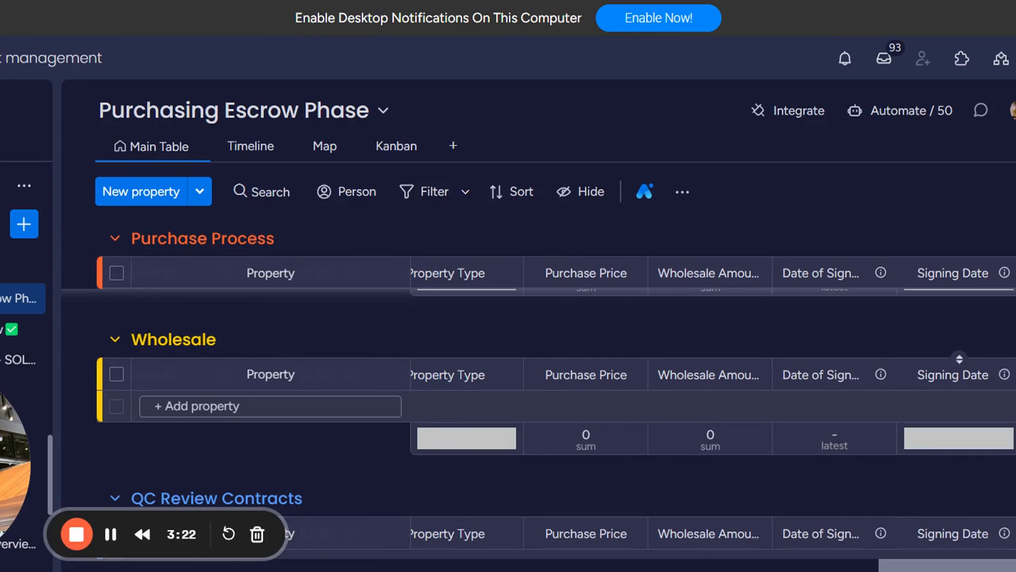
pyautogui.scroll(1, 381, 384)
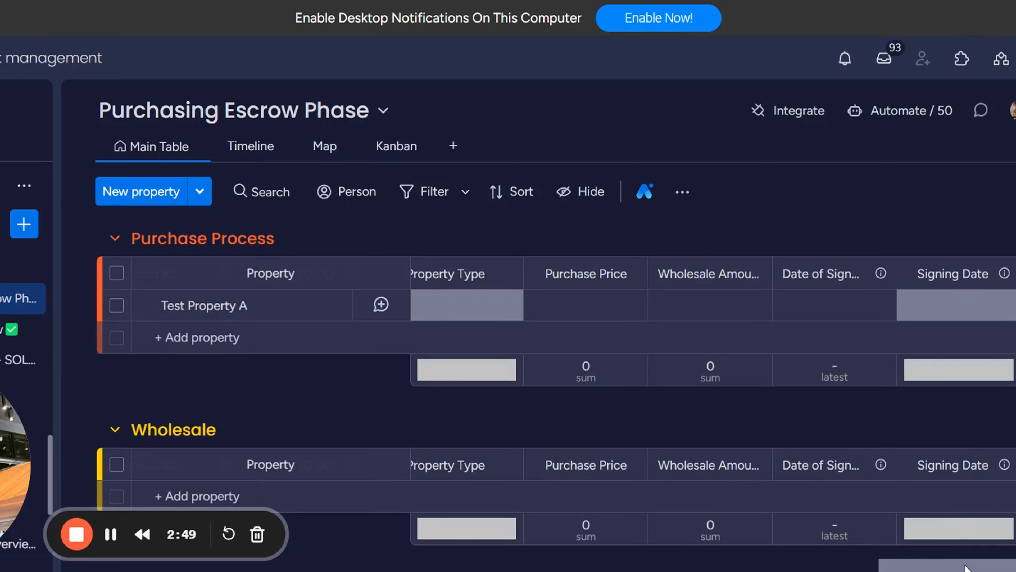
# Add a Status-type column directly after the Status column and view its label options for Test Property A.
pyautogui.moveTo(964, 566); pyautogui.dragTo(147, 566)
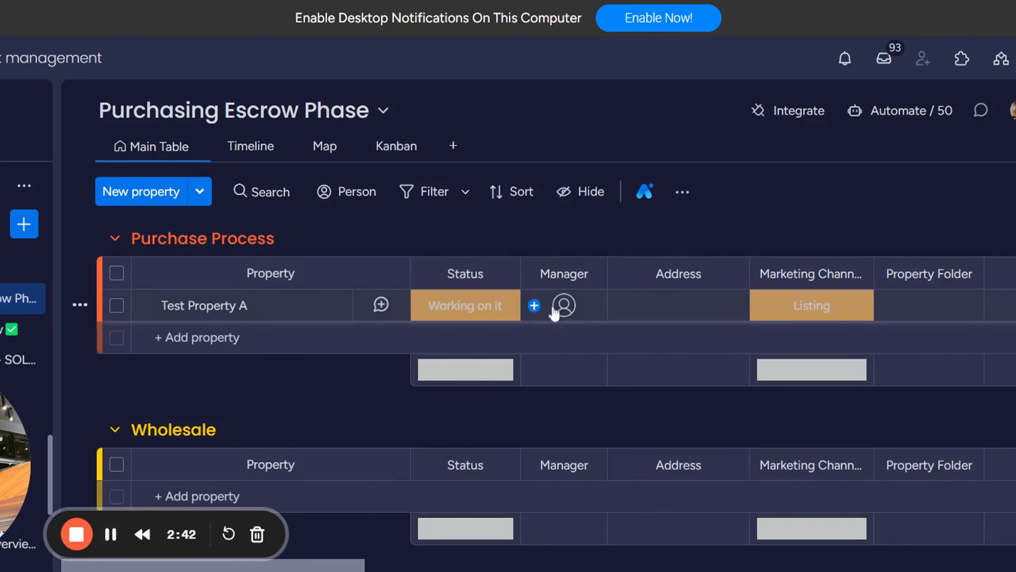
pyautogui.click(509, 276)
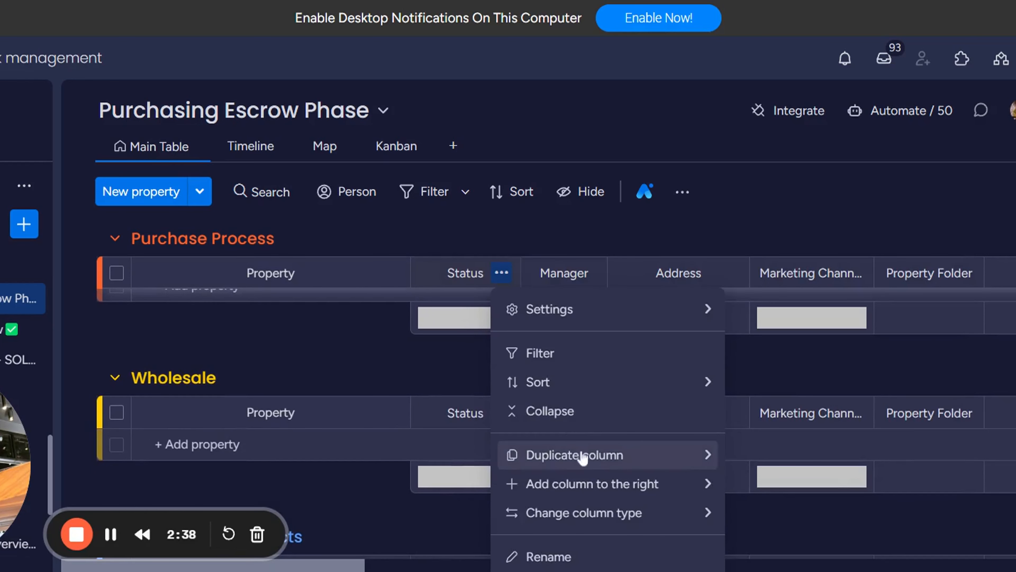
pyautogui.moveTo(591, 487)
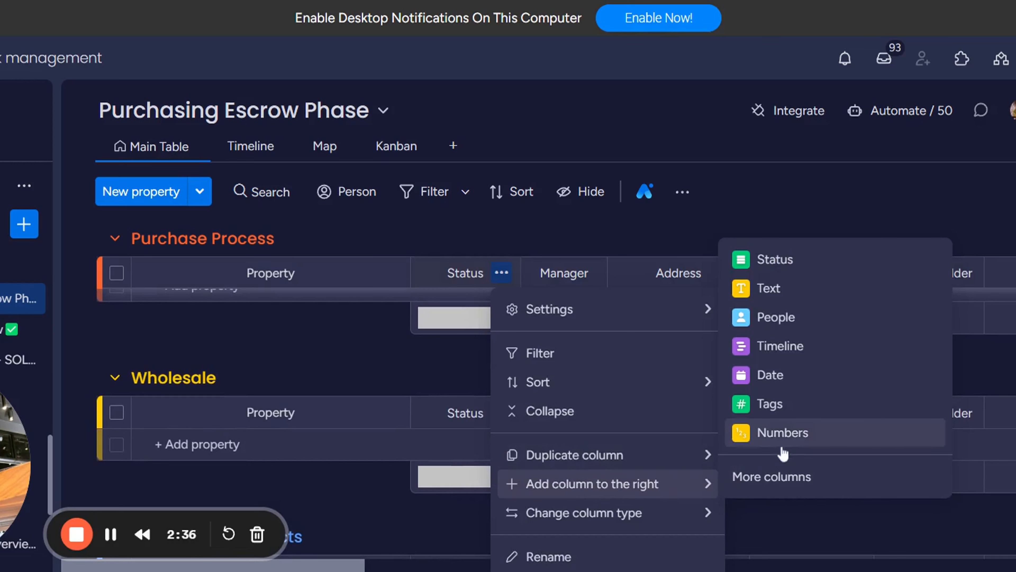
pyautogui.click(778, 263)
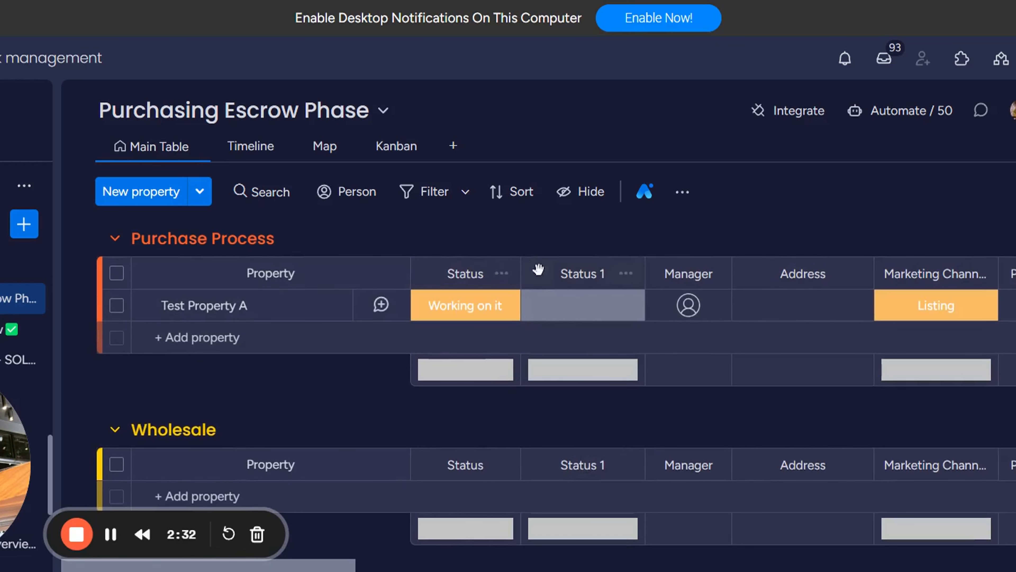
pyautogui.click(560, 311)
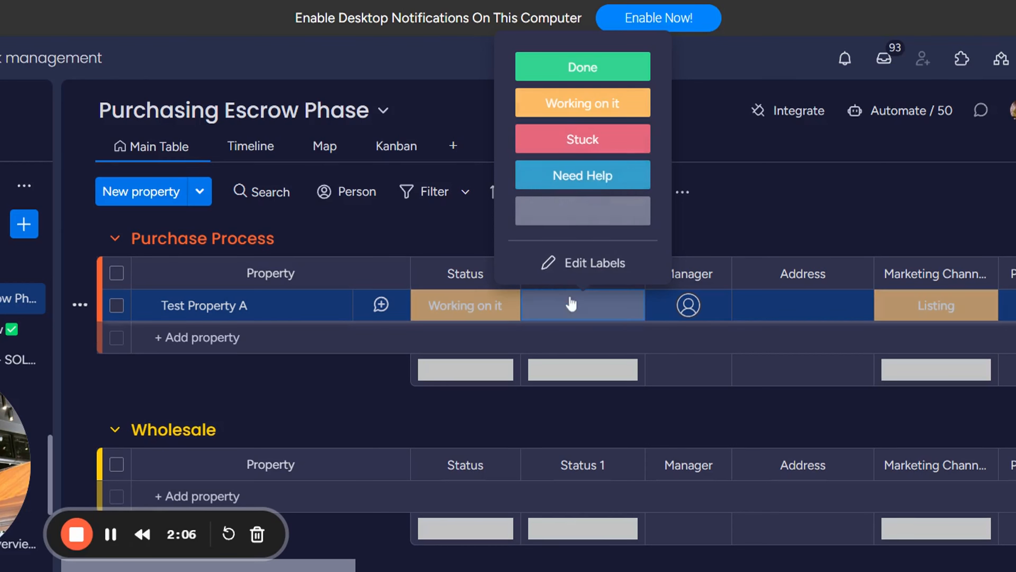
pyautogui.click(572, 308)
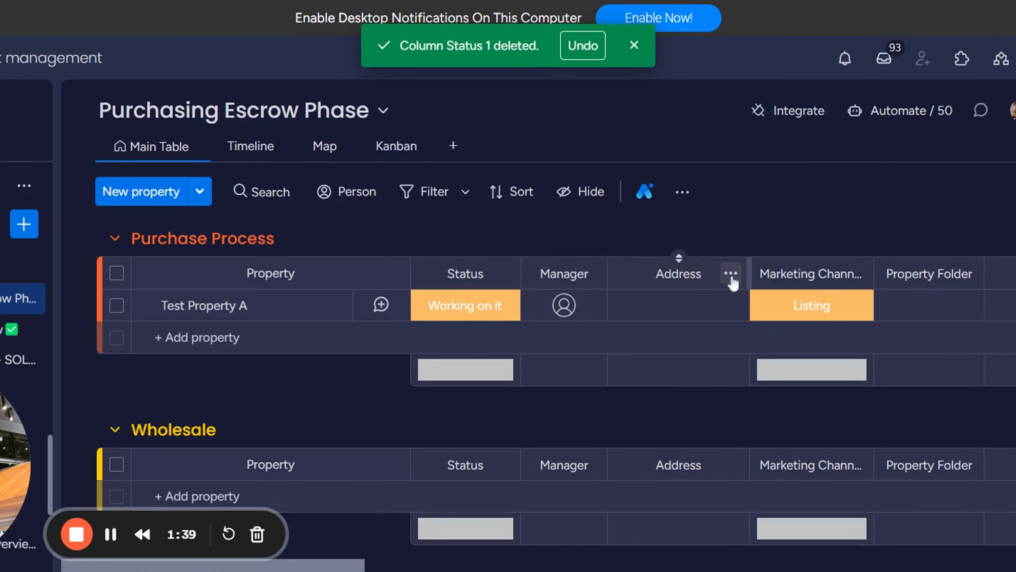
# Examine which column types the Address column can be changed to, without applying a change.
pyautogui.click(730, 273)
pyautogui.moveTo(664, 468)
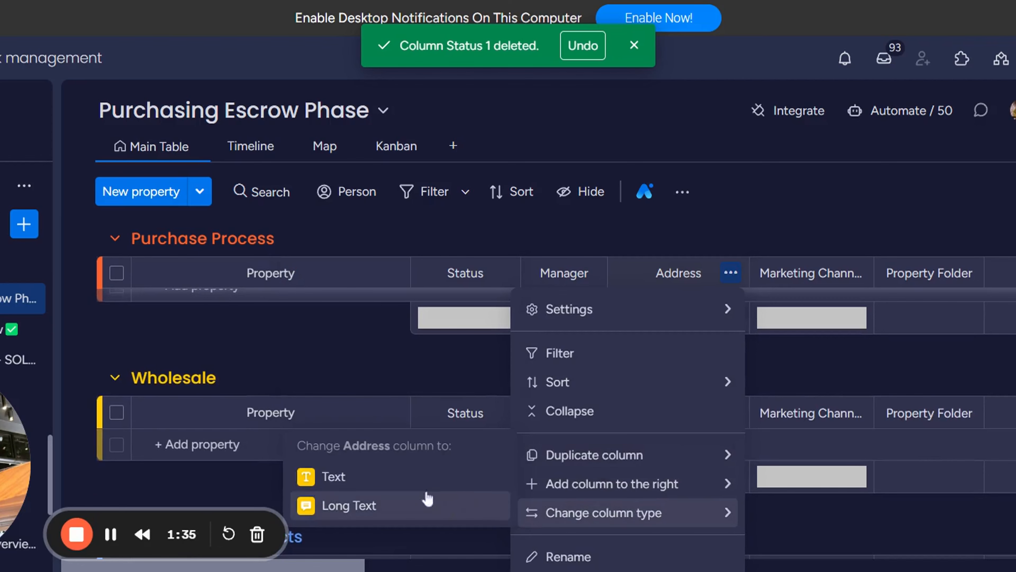
pyautogui.click(794, 429)
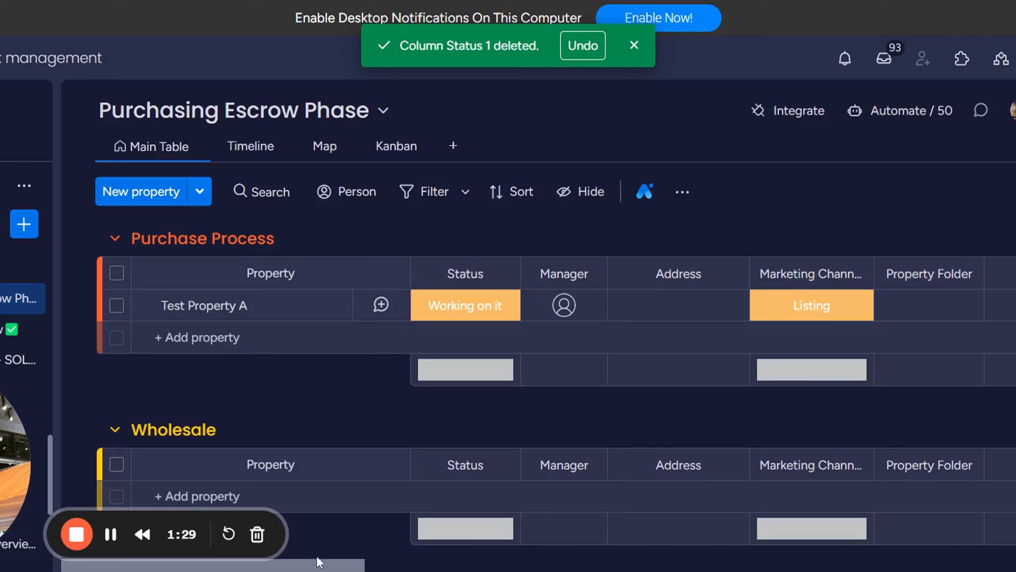
# For Test Property A, set Type of Aquisition to FIX & FLIP and Shop the Deal to Shop to Lenders.
pyautogui.moveTo(348, 568)
pyautogui.mouseDown()
pyautogui.moveTo(366, 570)
pyautogui.moveTo(351, 571)
pyautogui.mouseUp()
pyautogui.moveTo(343, 565); pyautogui.dragTo(359, 565)
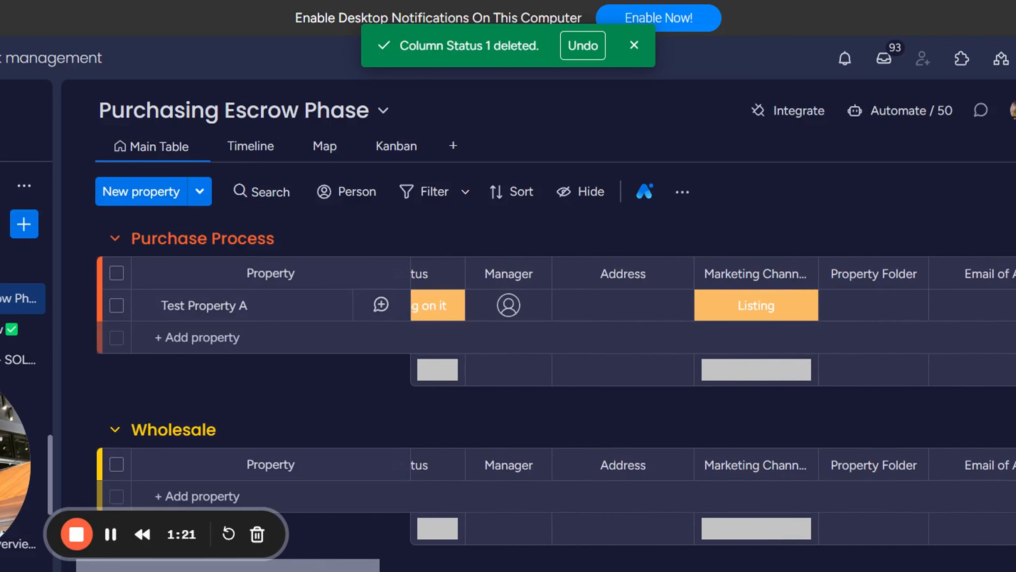
pyautogui.moveTo(359, 568); pyautogui.dragTo(696, 562)
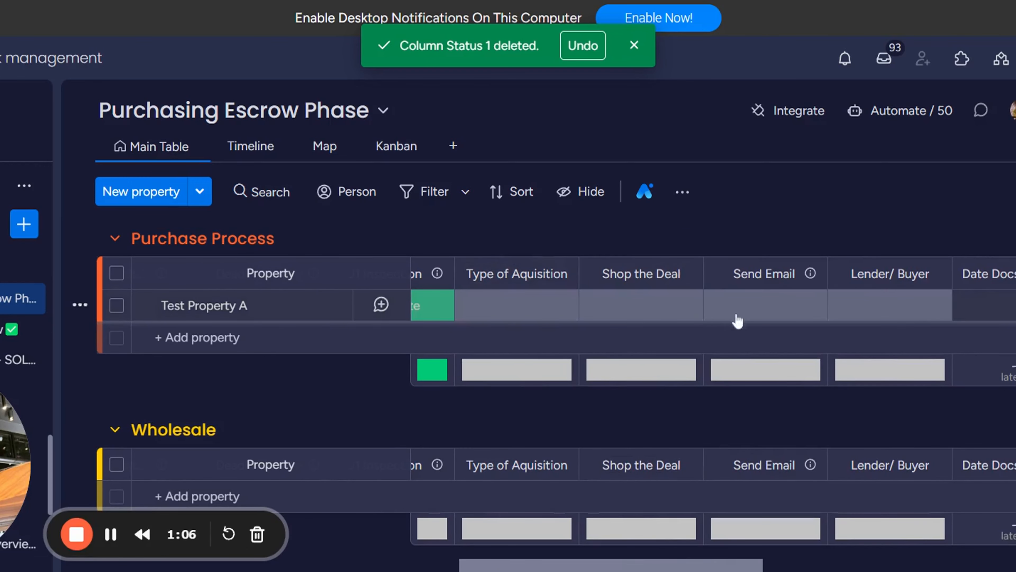
pyautogui.click(640, 52)
pyautogui.moveTo(723, 569); pyautogui.dragTo(694, 565)
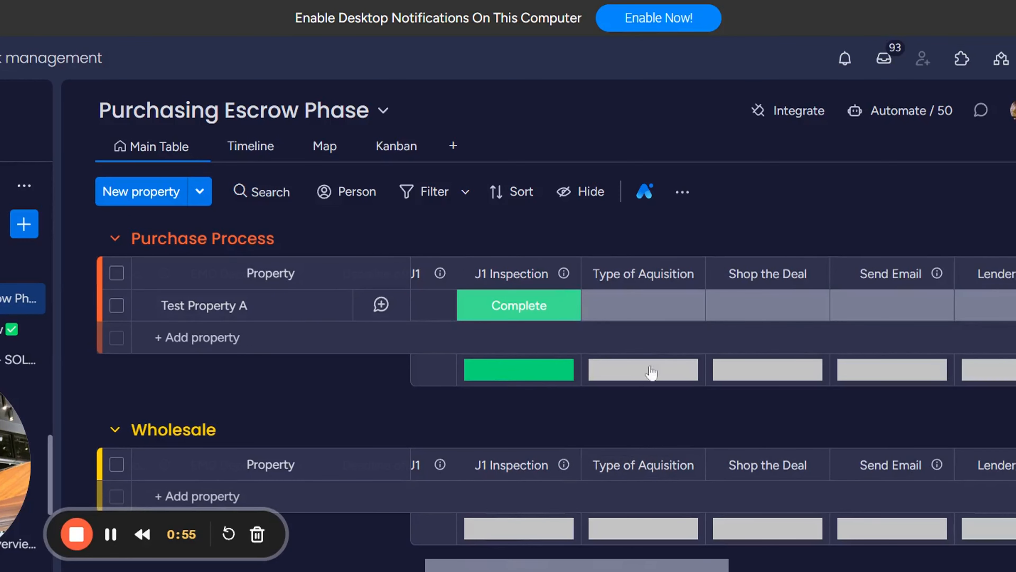
pyautogui.click(650, 314)
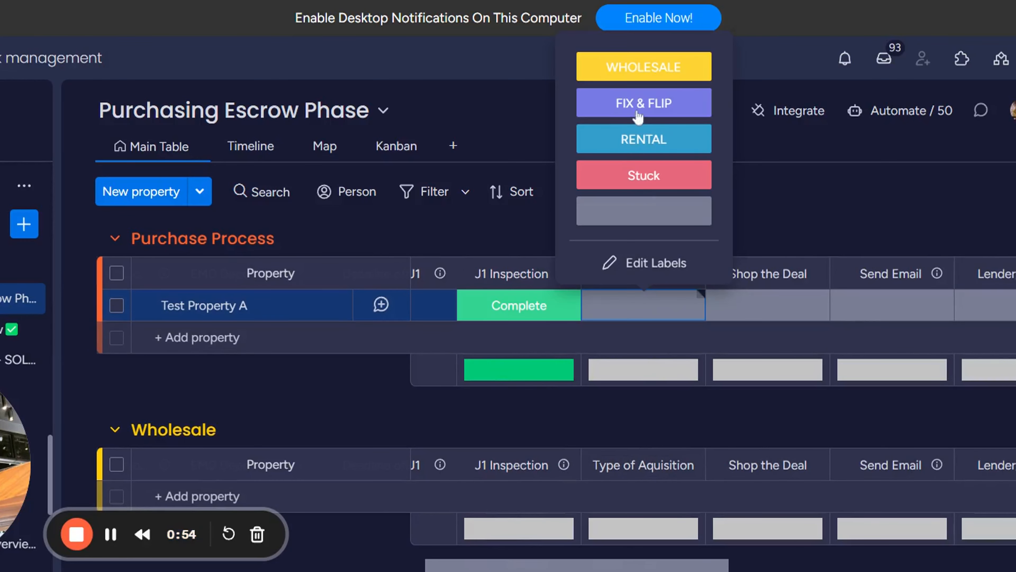
pyautogui.click(659, 114)
pyautogui.click(753, 307)
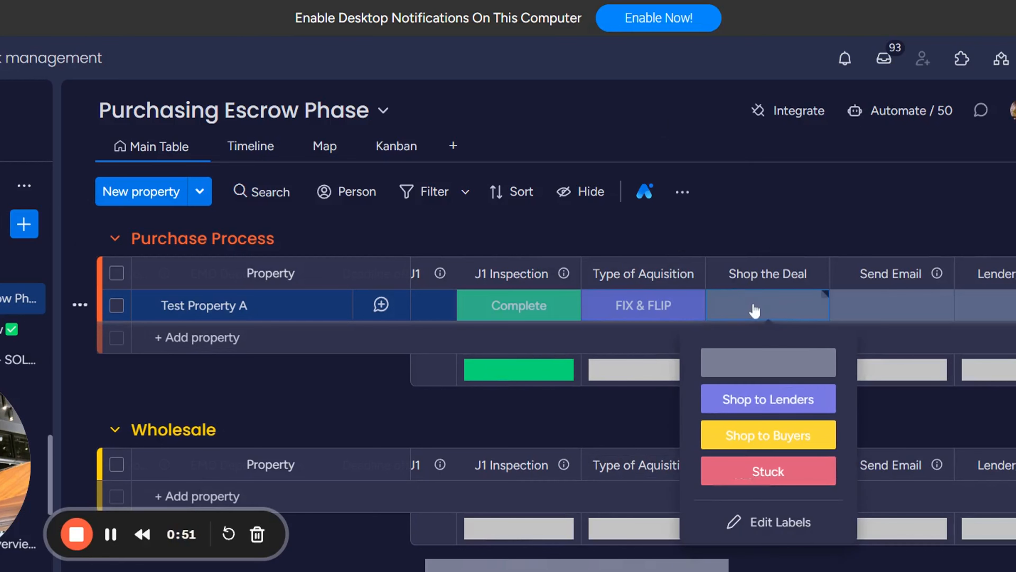
pyautogui.click(814, 401)
# Set the Send Email status of Test Property A to Mass Email PML.
pyautogui.click(892, 305)
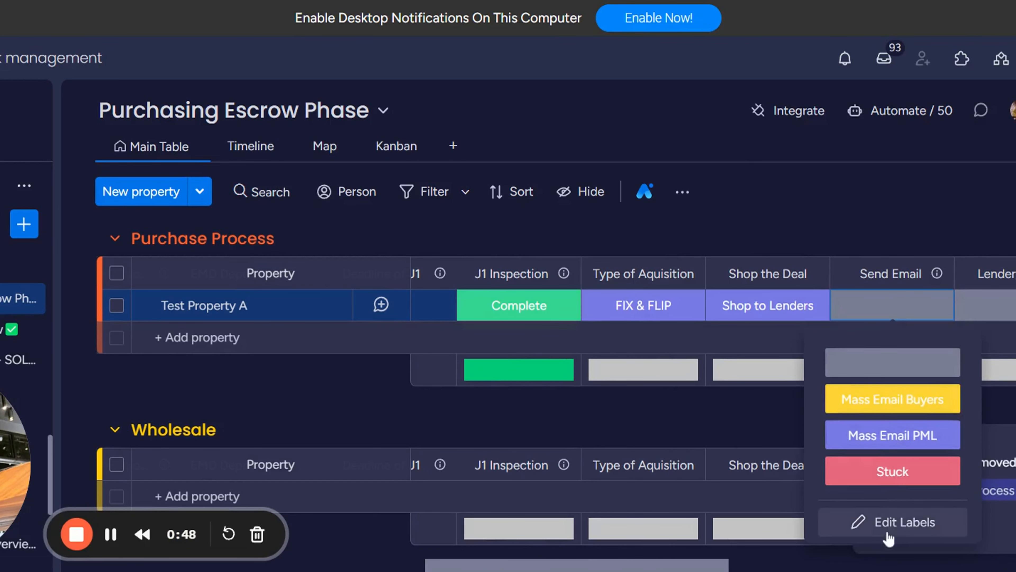
pyautogui.click(901, 520)
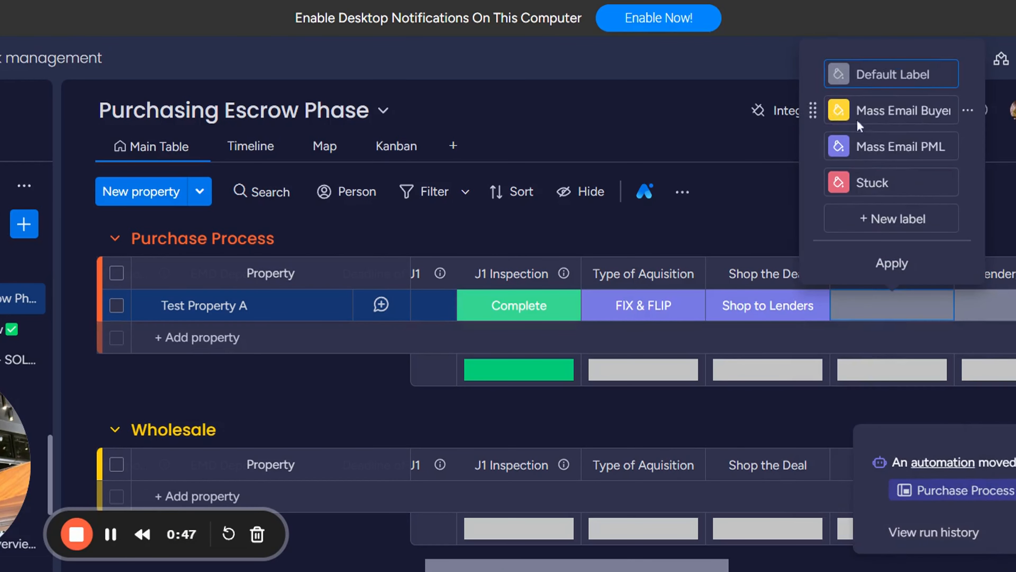
pyautogui.click(888, 308)
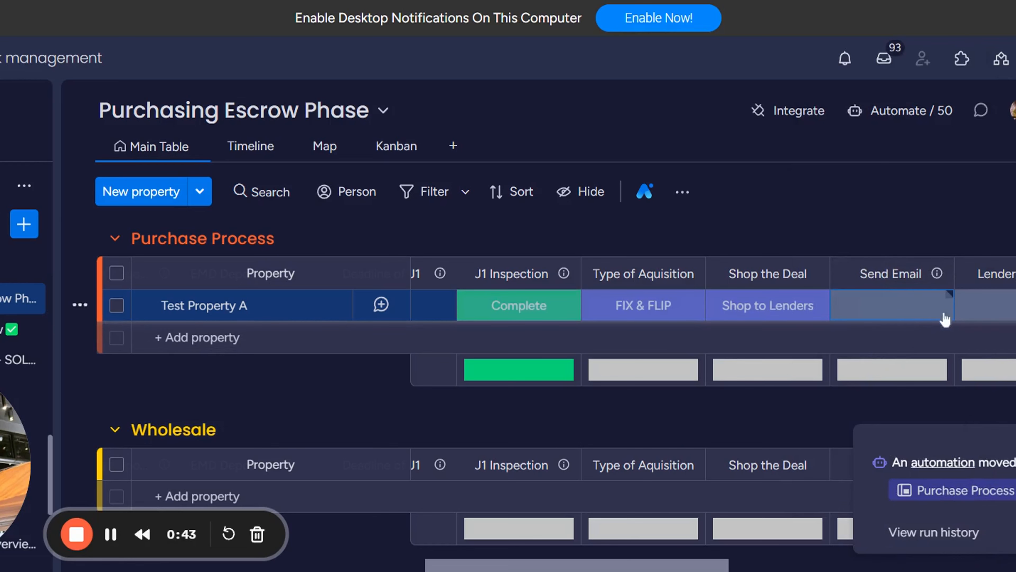
pyautogui.hscroll(5, 704, 569)
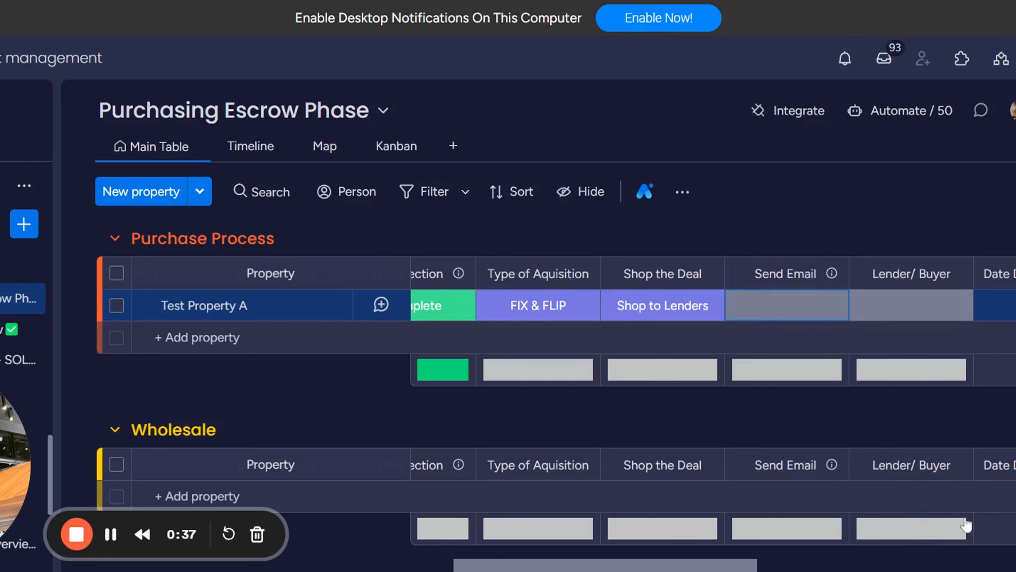
pyautogui.click(789, 306)
pyautogui.click(800, 436)
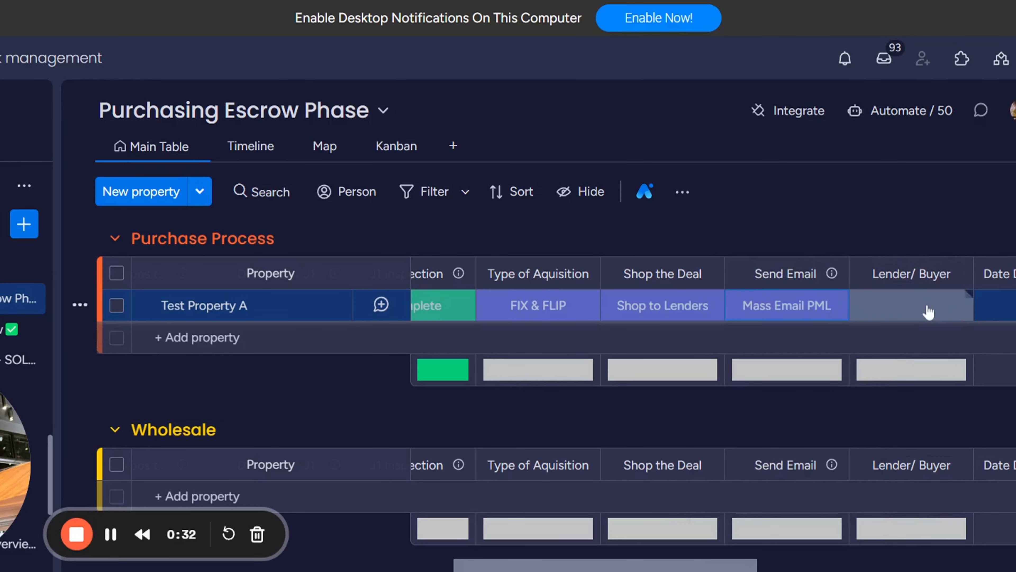
# Check the label options of Test Property A's Lender/ Buyer field without choosing one.
pyautogui.click(928, 312)
pyautogui.click(791, 234)
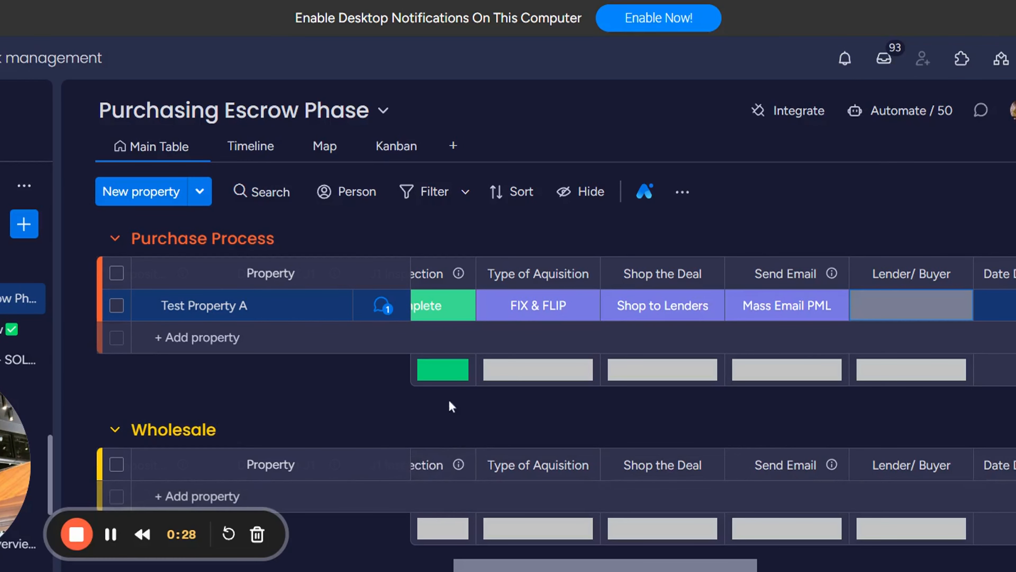
pyautogui.scroll(-5, 445, 404)
pyautogui.scroll(5, 440, 409)
pyautogui.moveTo(633, 568); pyautogui.dragTo(239, 568)
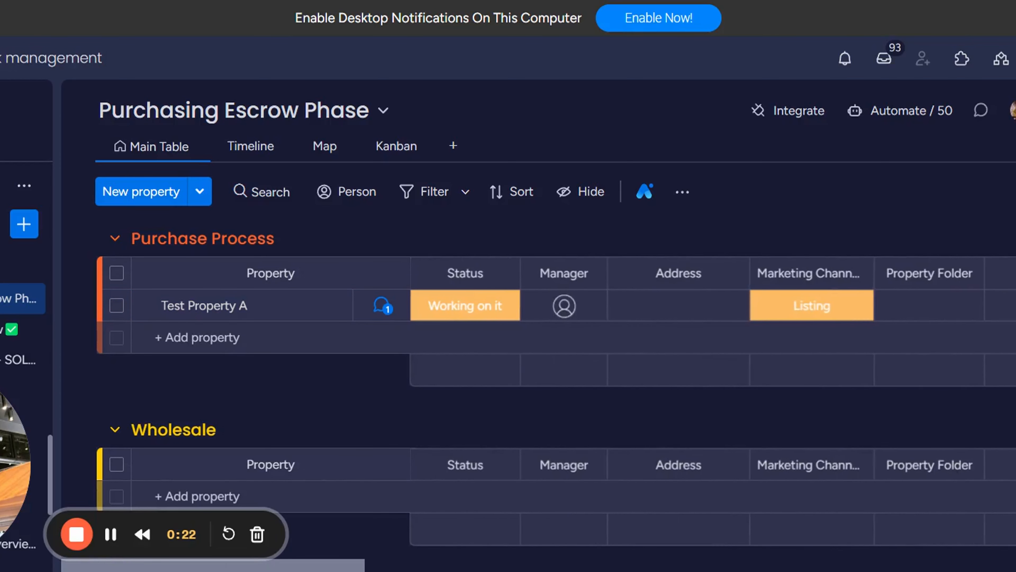